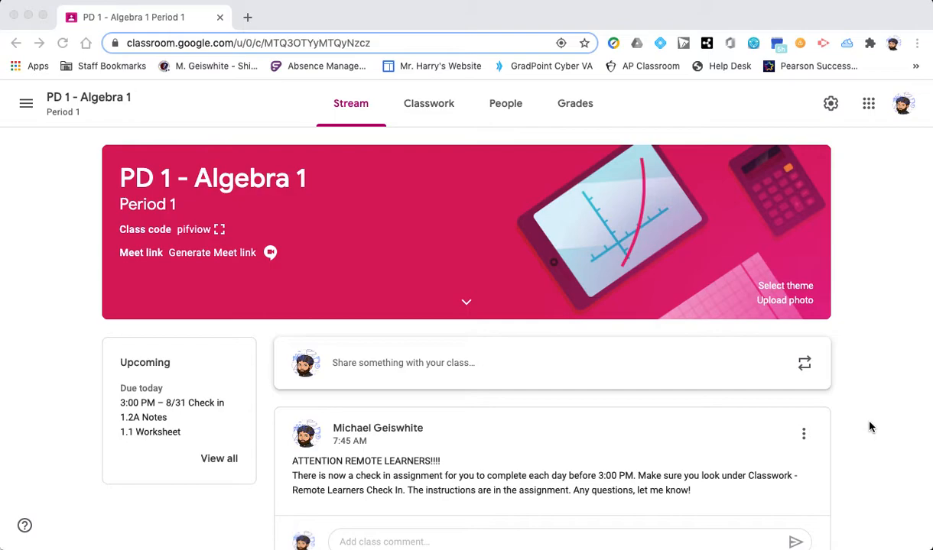
Step: Open the STUDENT INFORMATION SHEET PDF attached to the Student Info draft assignment in the class's classwork and look through it
left_click(428, 107)
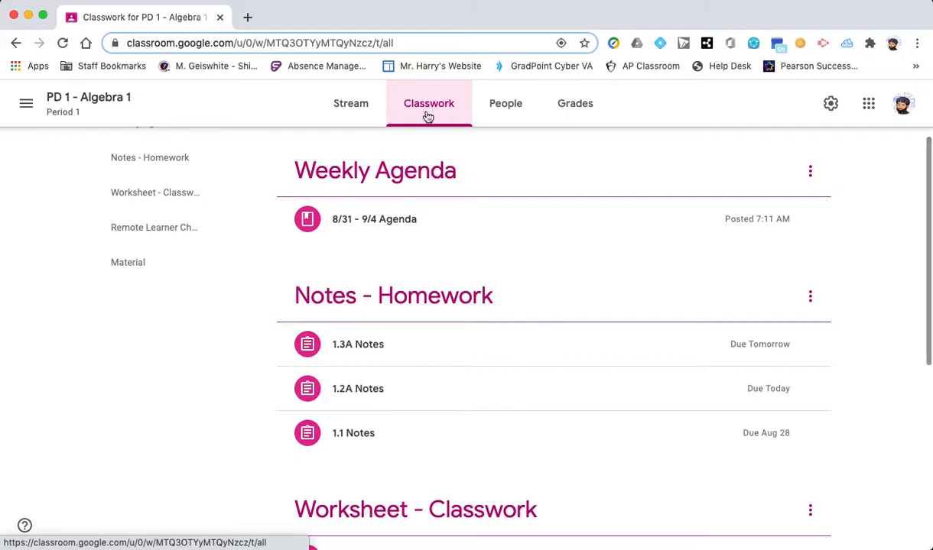
scroll(223, 371, "up", 3)
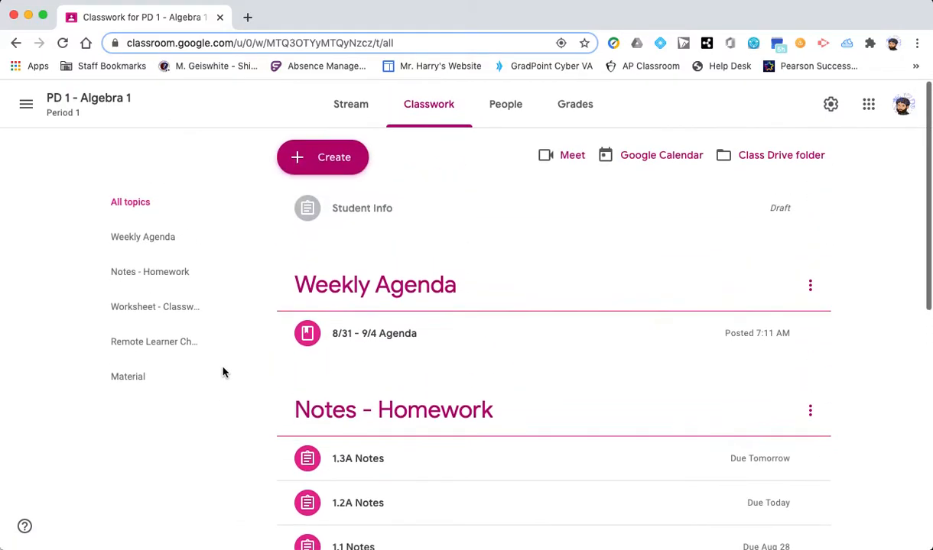
left_click(447, 220)
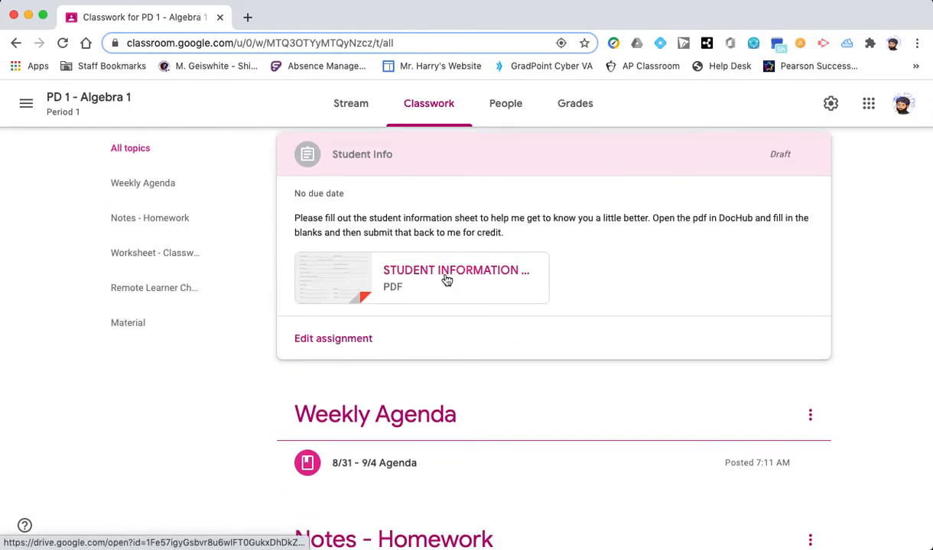
left_click(447, 281)
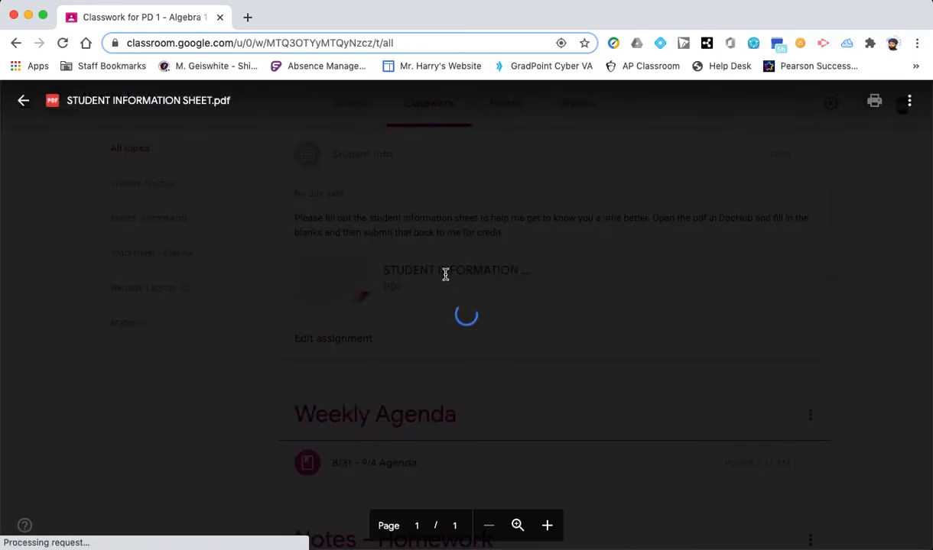
scroll(402, 356, "down", 3)
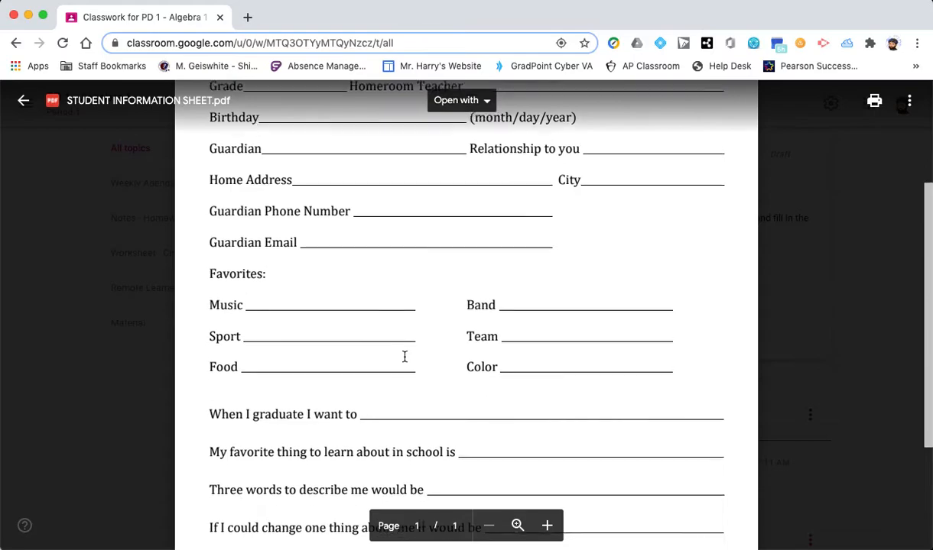
scroll(404, 356, "up", 3)
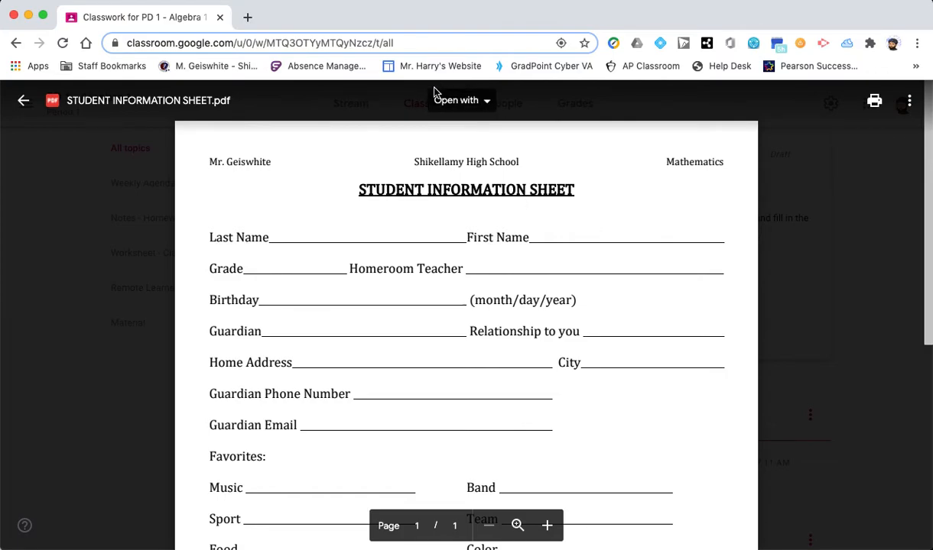
Step: Search the connectable apps for DocHub and connect DocHub - Edit and Sign PDF Documents
left_click(486, 101)
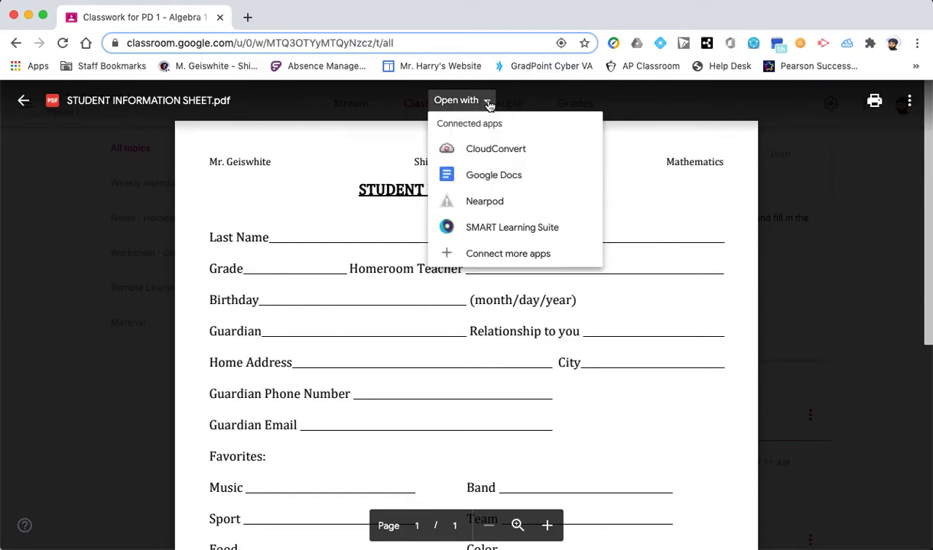
left_click(504, 263)
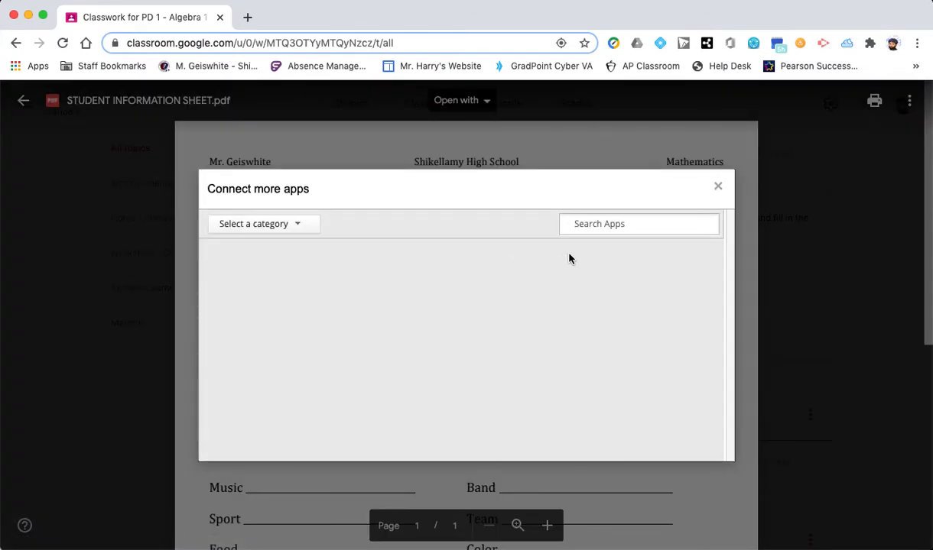
type("DocHub")
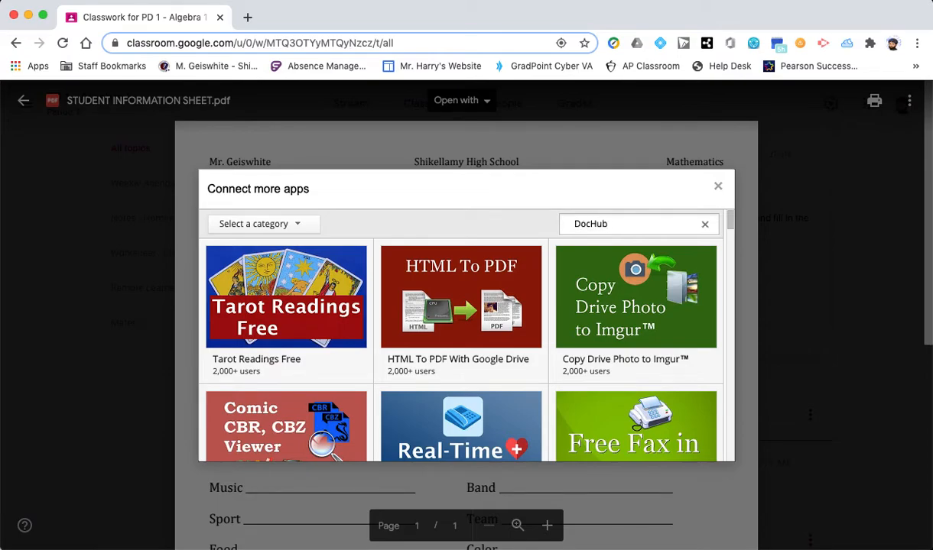
key("Return")
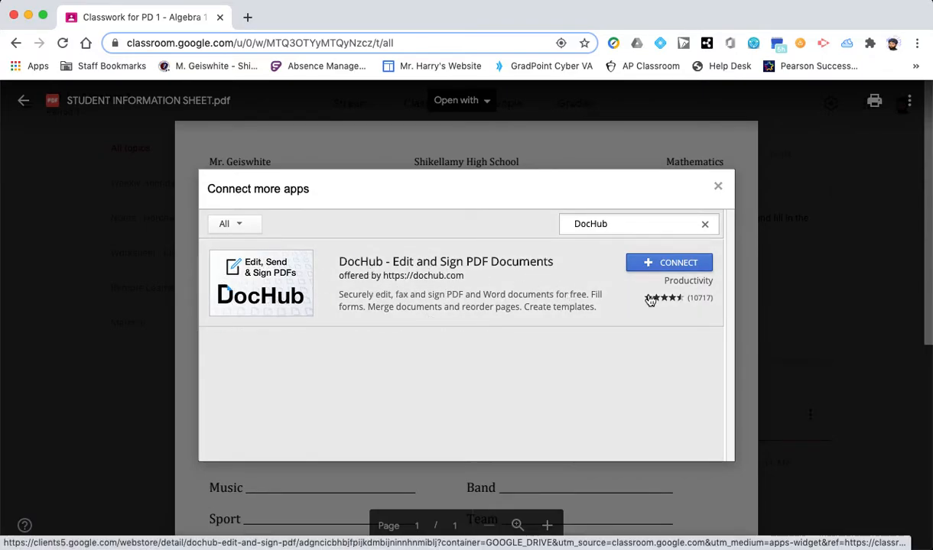
left_click(662, 262)
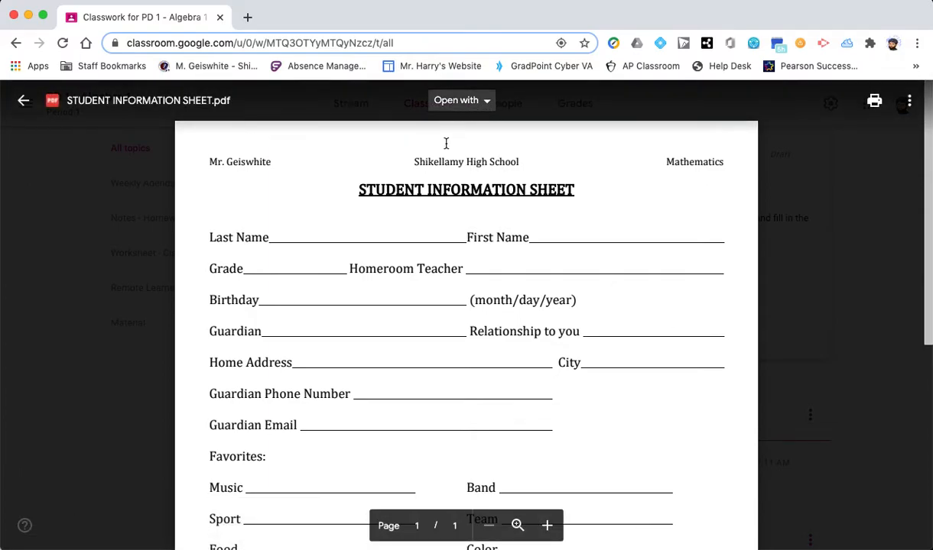
Step: Open the PDF in DocHub, signing in with the school Google account and allowing both requested Google Drive permissions
left_click(459, 101)
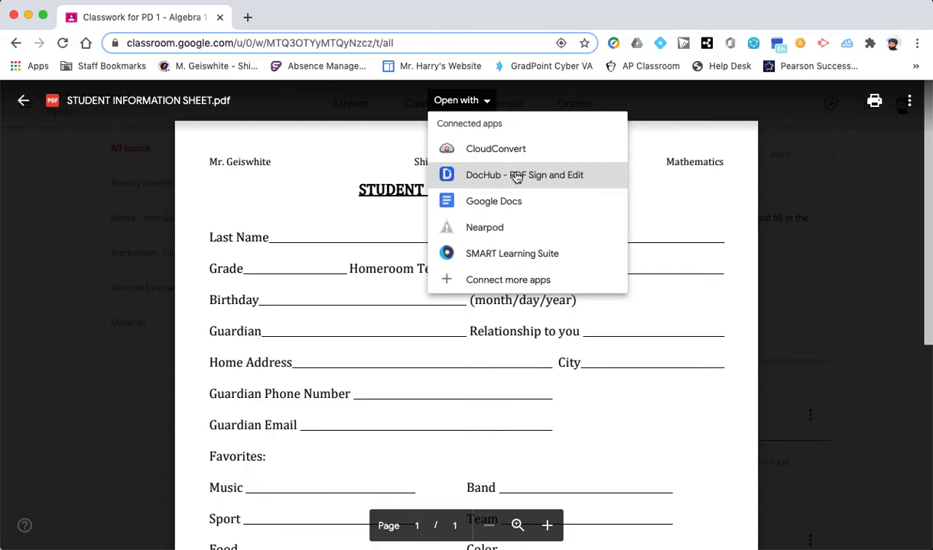
left_click(516, 176)
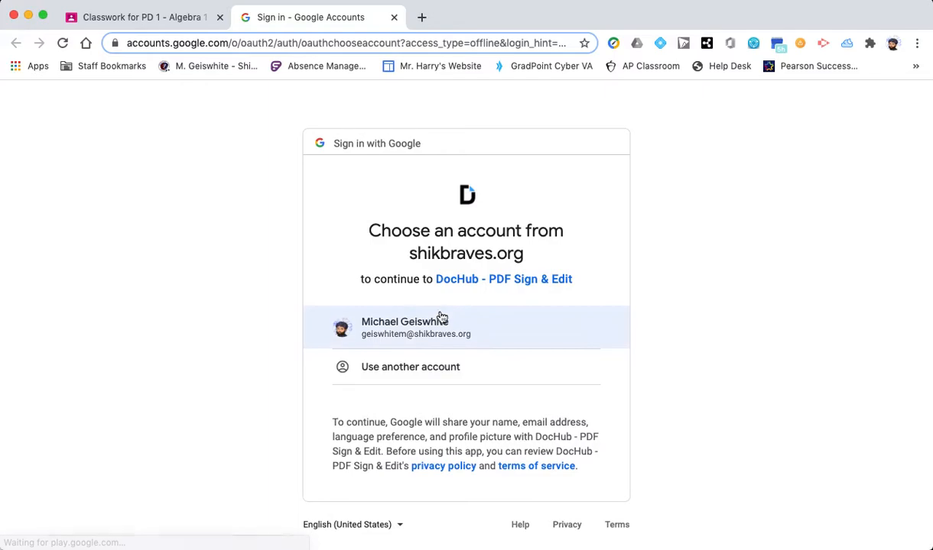
left_click(419, 331)
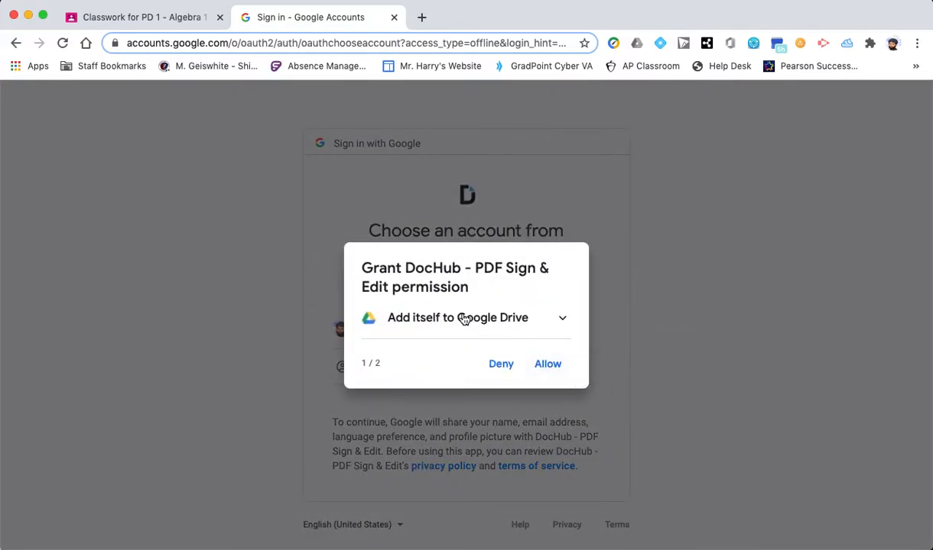
left_click(541, 364)
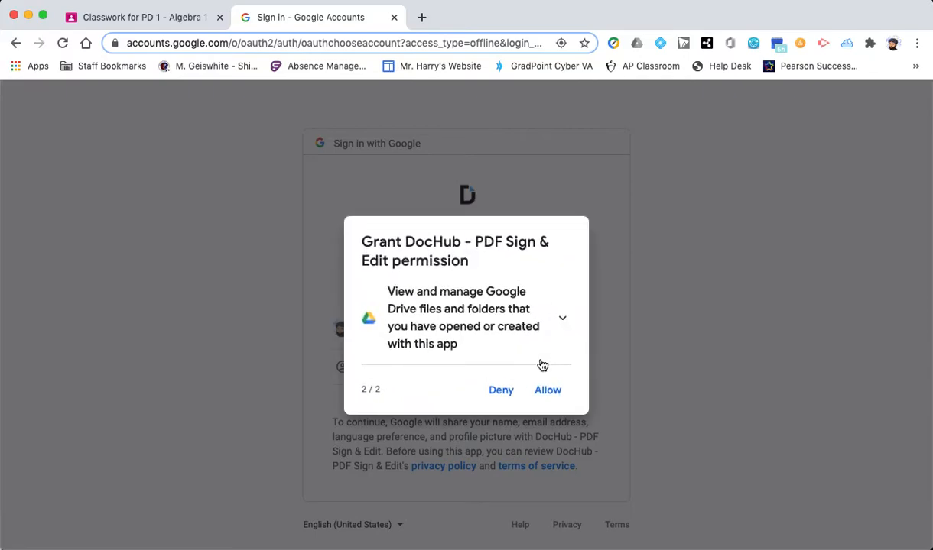
left_click(548, 390)
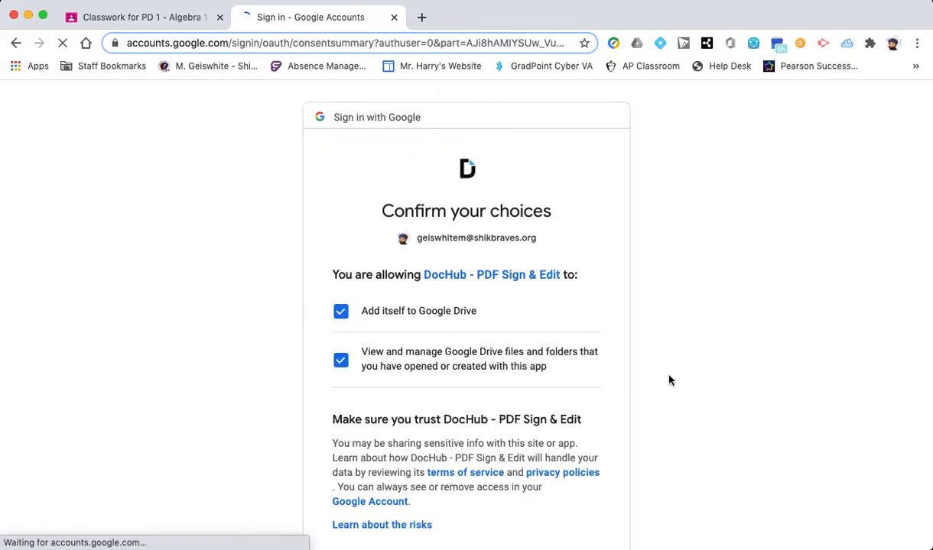
scroll(617, 383, "down", 2)
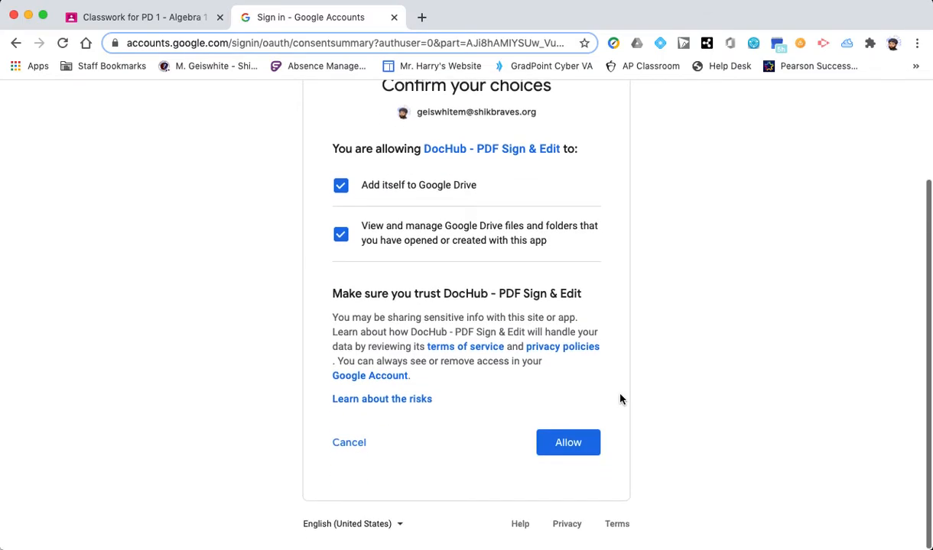
left_click(579, 446)
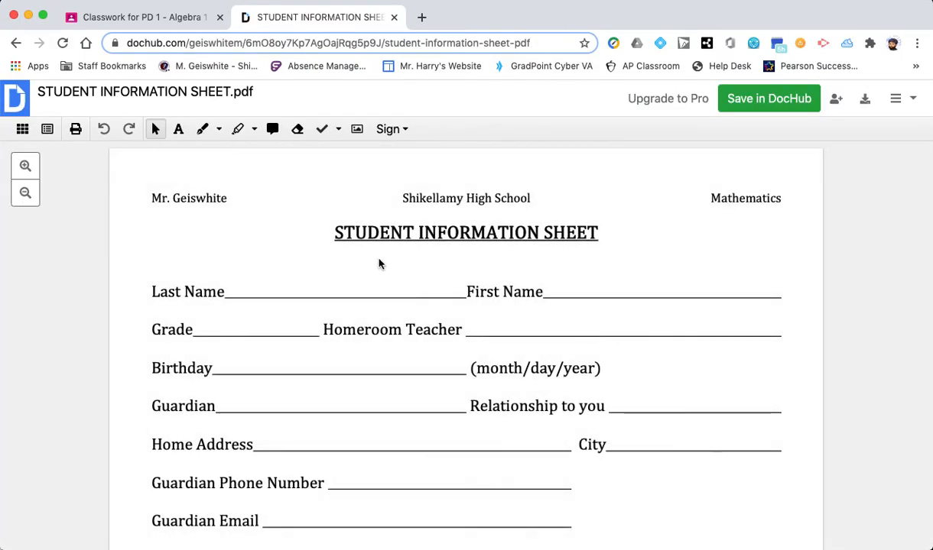
Step: Add a text box near the Last Name blank and enter the person's last name
left_click(180, 136)
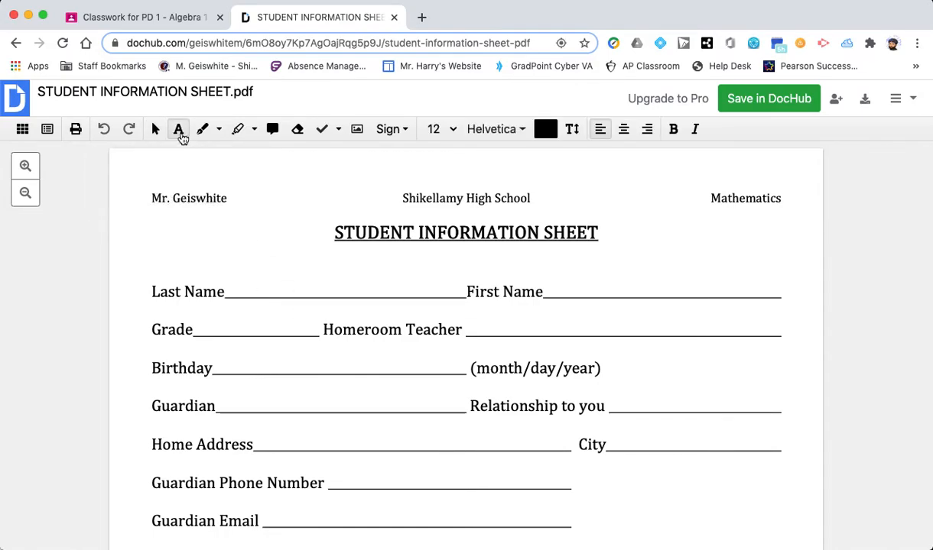
left_click(236, 279)
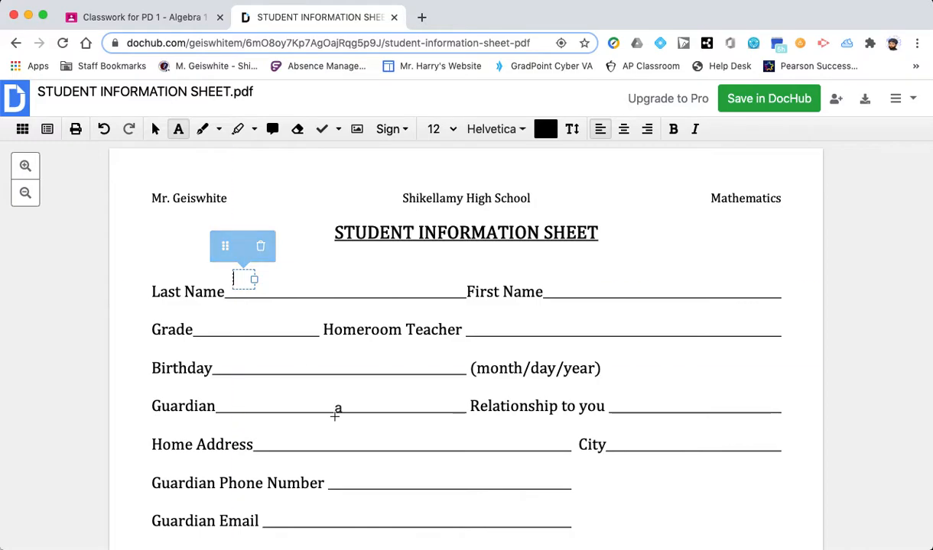
type("Geiswhite")
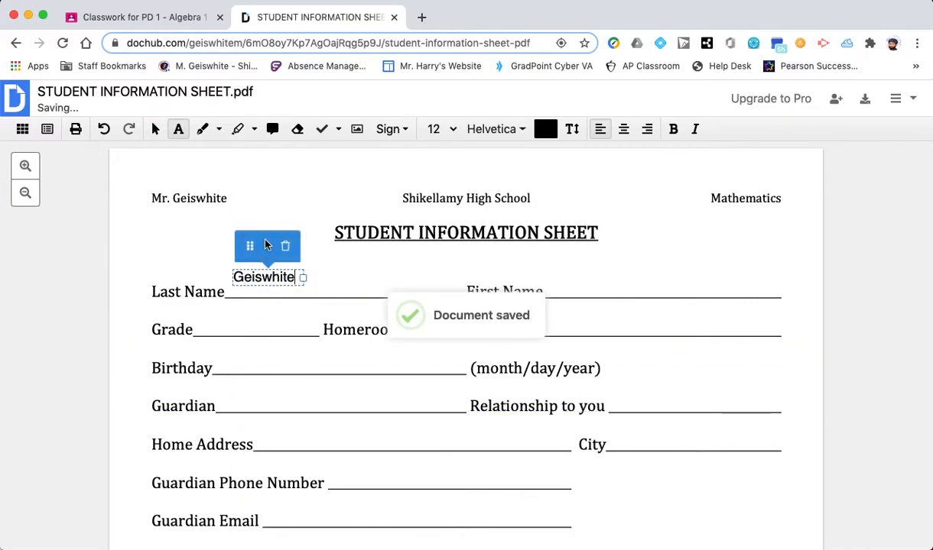
Step: Widen the last-name text box slightly and move it down onto the Last Name line
left_click(157, 130)
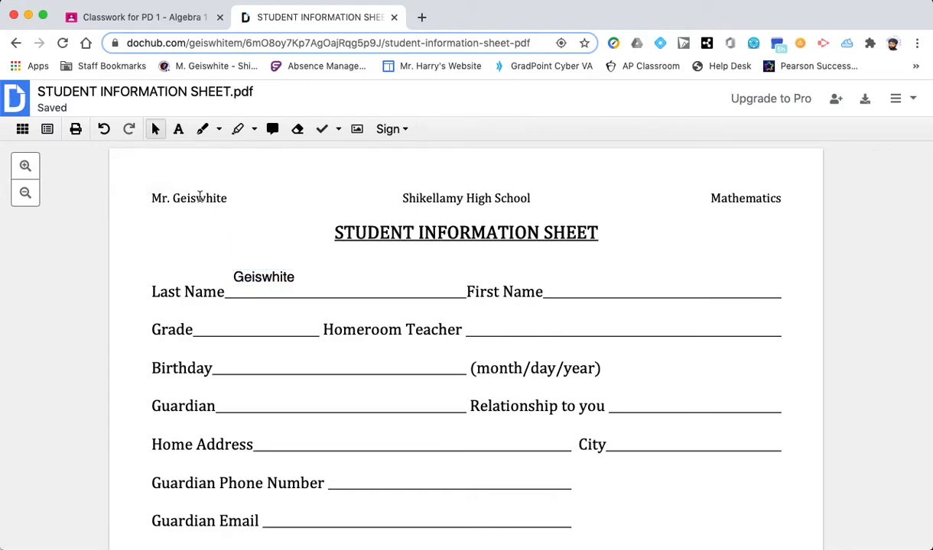
left_click(248, 278)
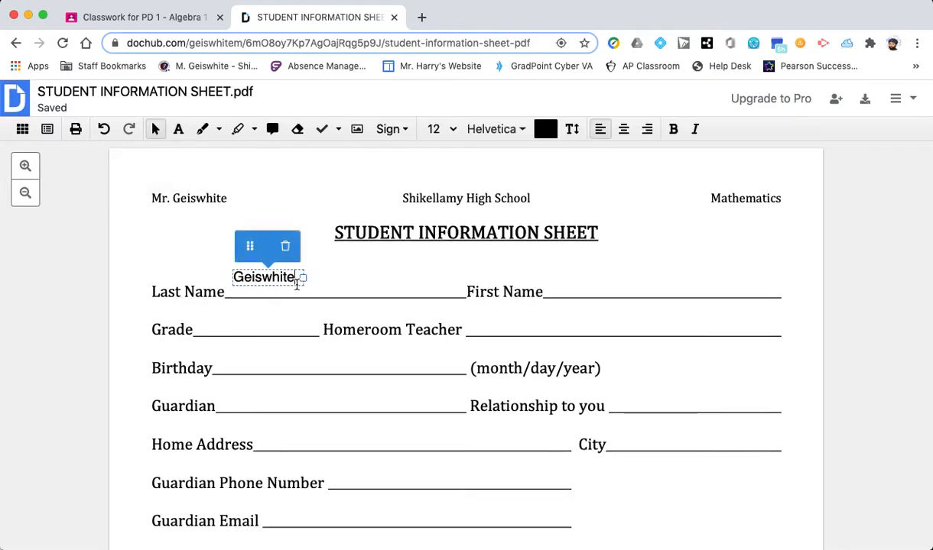
left_click_drag(303, 279, 306, 288)
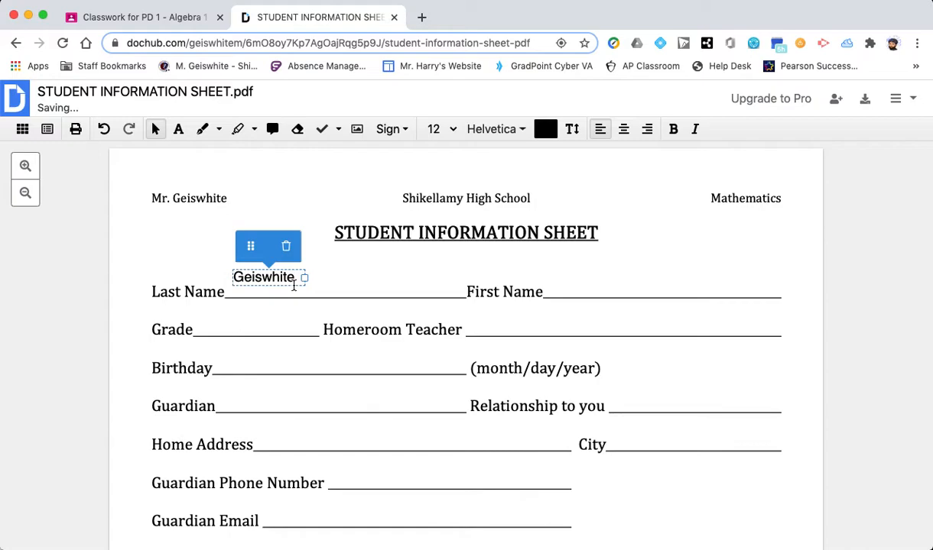
left_click(205, 249)
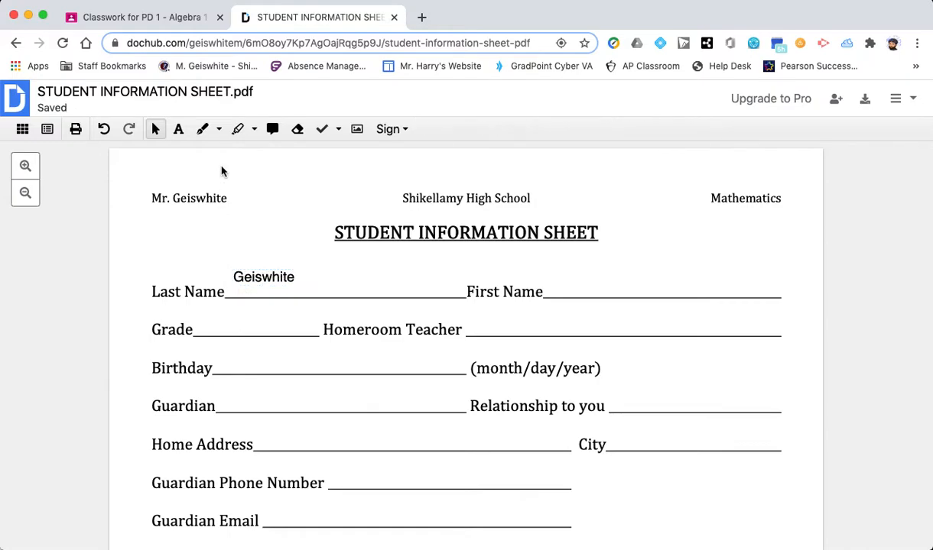
left_click(254, 273)
left_click_drag(250, 249, 272, 263)
left_click(215, 253)
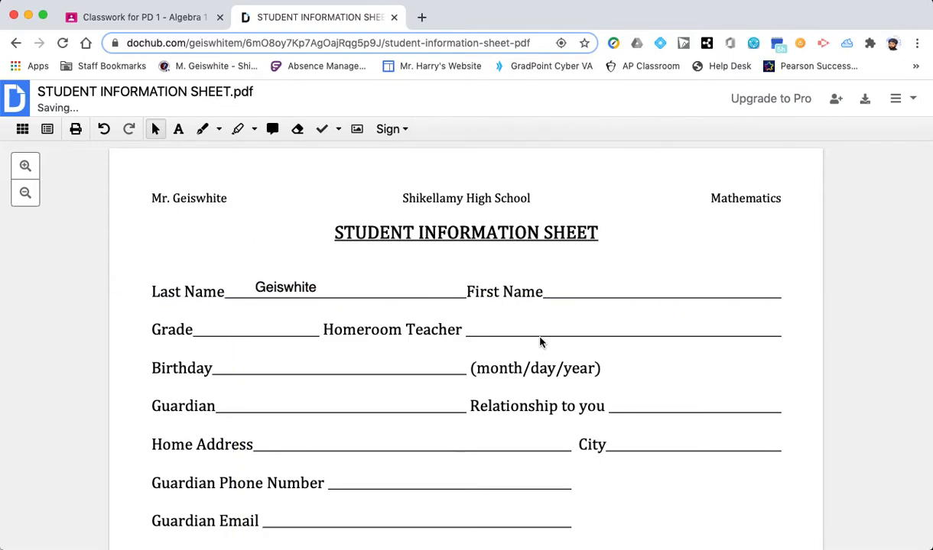
Step: Draw a freehand black stroke of thickness 3 from beside First Name down to the City line, and undo it
scroll(401, 368, "down", 2)
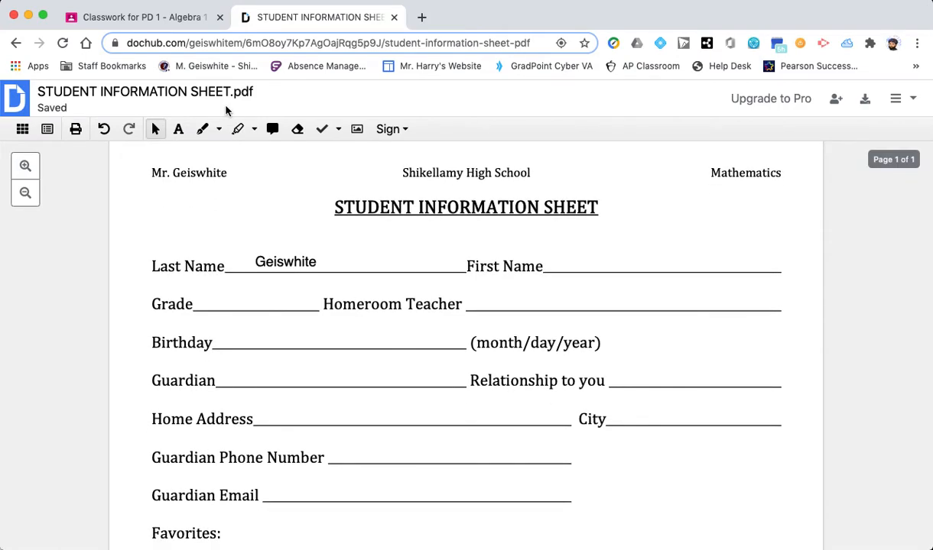
left_click(203, 131)
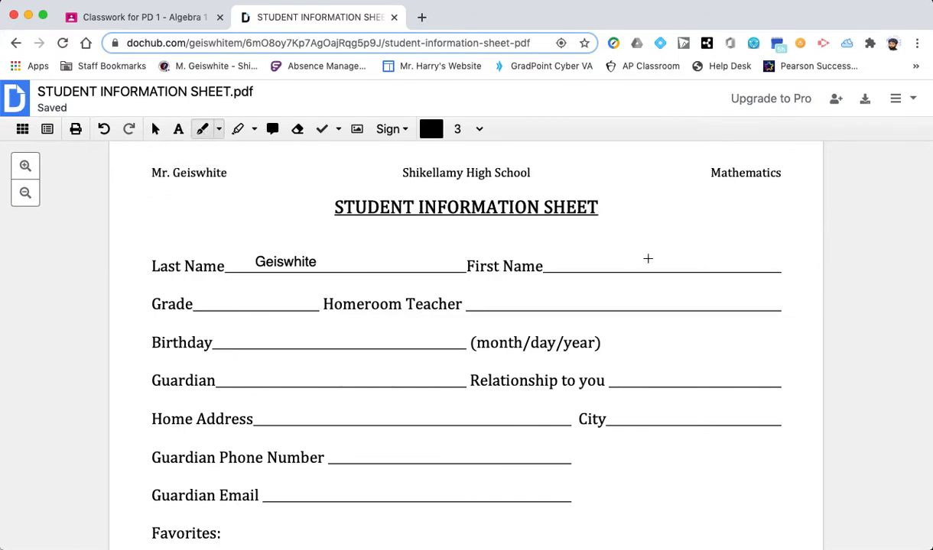
mouse_move(594, 232)
left_mouse_down()
mouse_move(708, 219)
mouse_move(545, 325)
mouse_move(662, 415)
mouse_move(688, 418)
left_mouse_up()
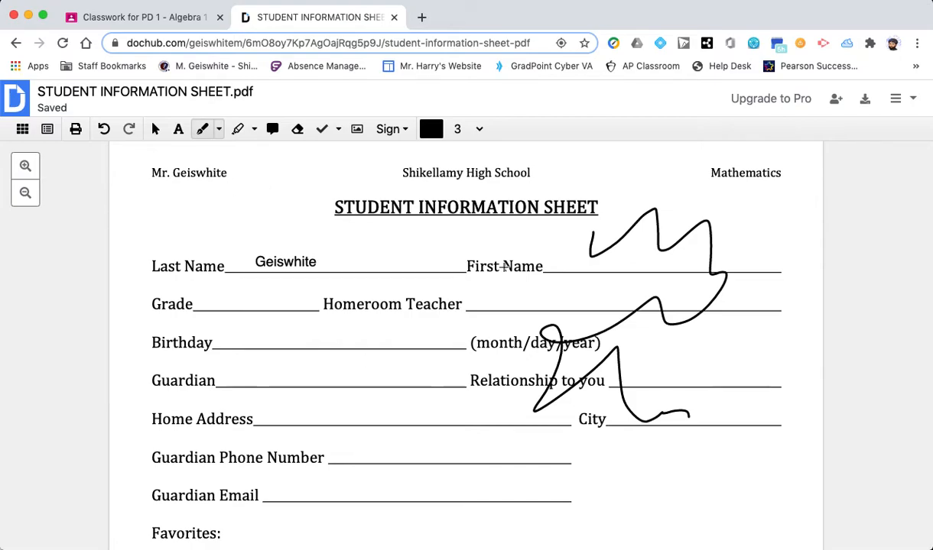
left_click(105, 130)
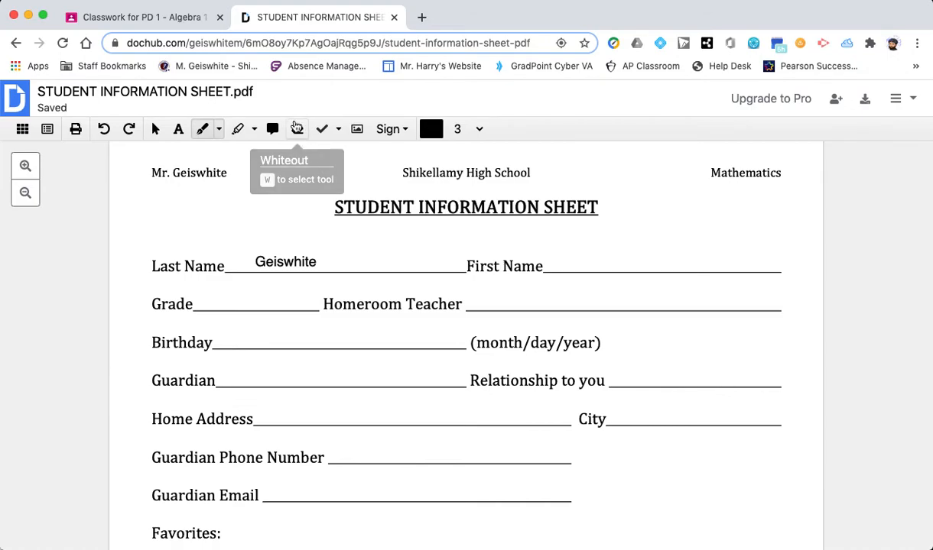
left_click(298, 132)
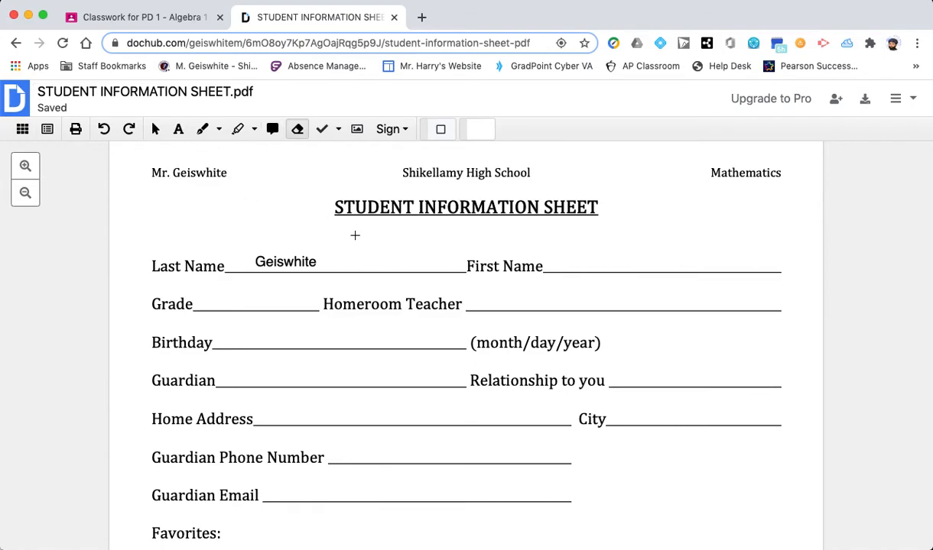
scroll(522, 358, "down", 6)
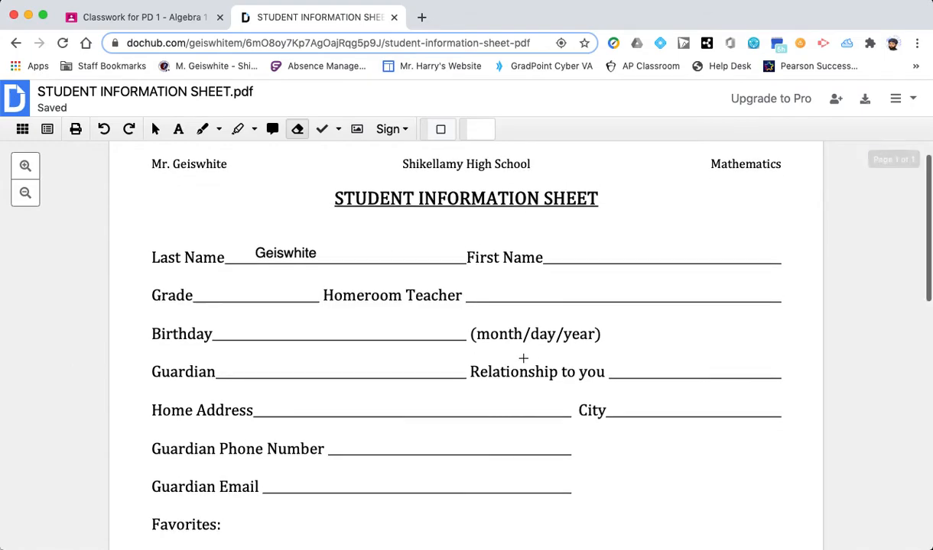
scroll(523, 358, "up", 8)
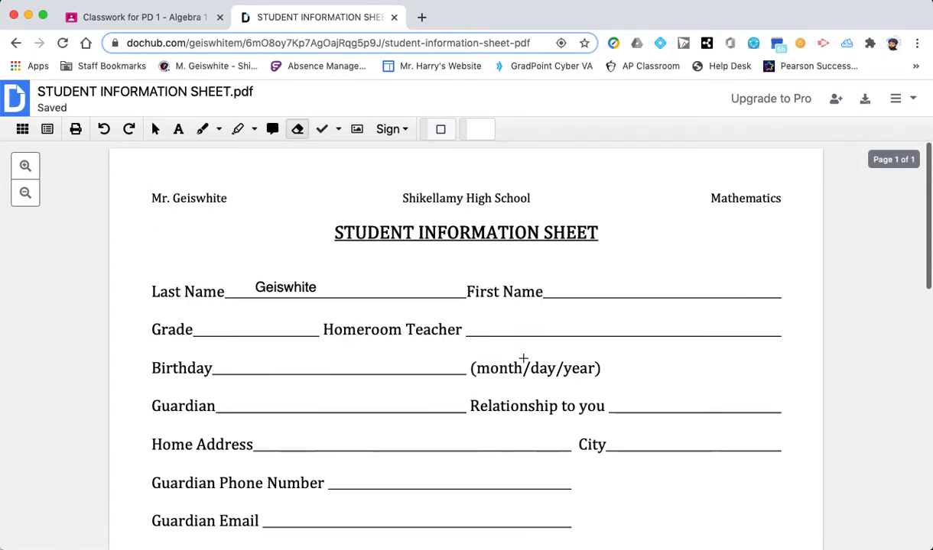
Step: Switch back to Google Classroom and close the PDF preview to return to the Student Info assignment
left_click(168, 19)
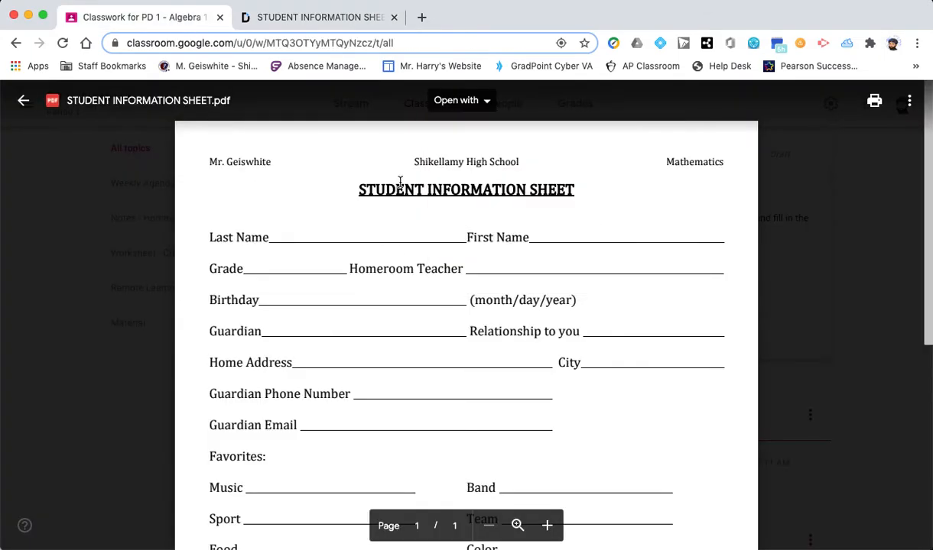
left_click(126, 203)
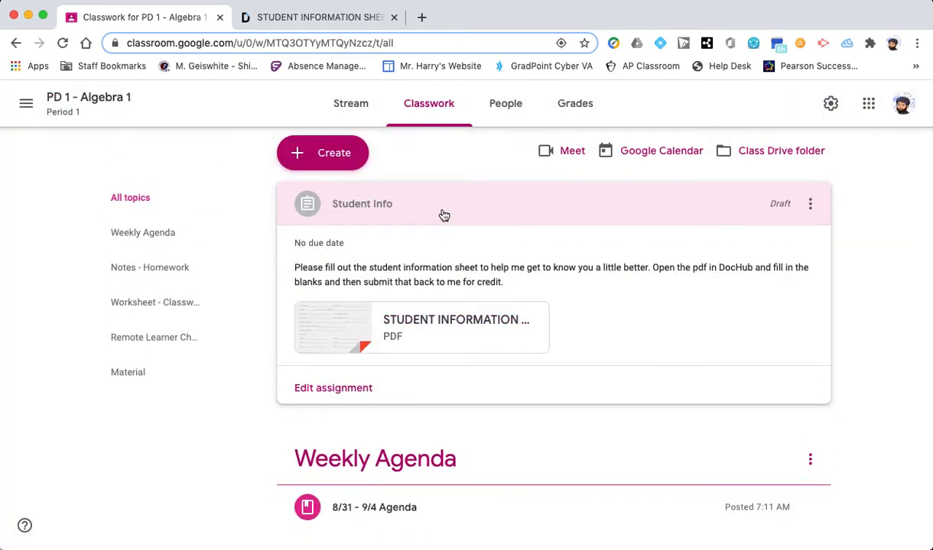
Step: Open the draft Student Info assignment for editing and assign it to the six selected classes
left_click(444, 215)
left_click(447, 221)
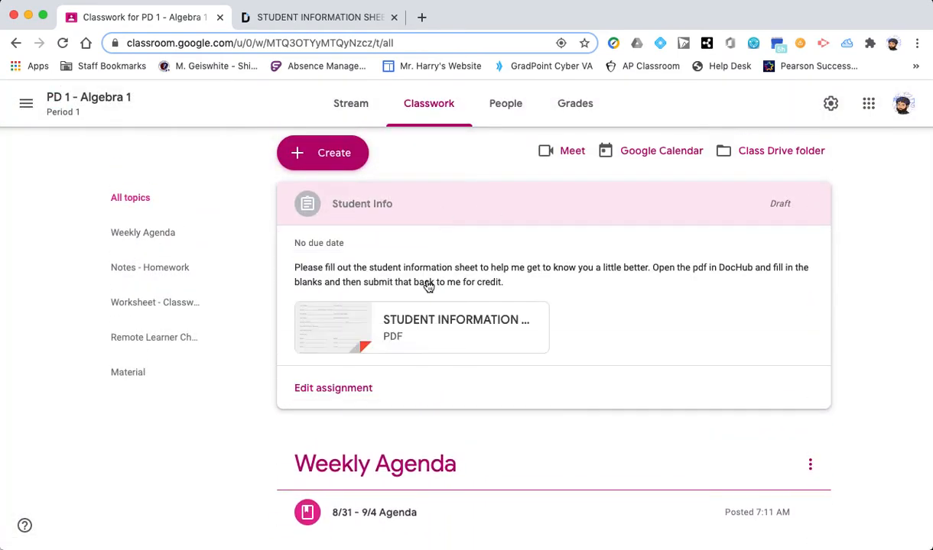
left_click(350, 390)
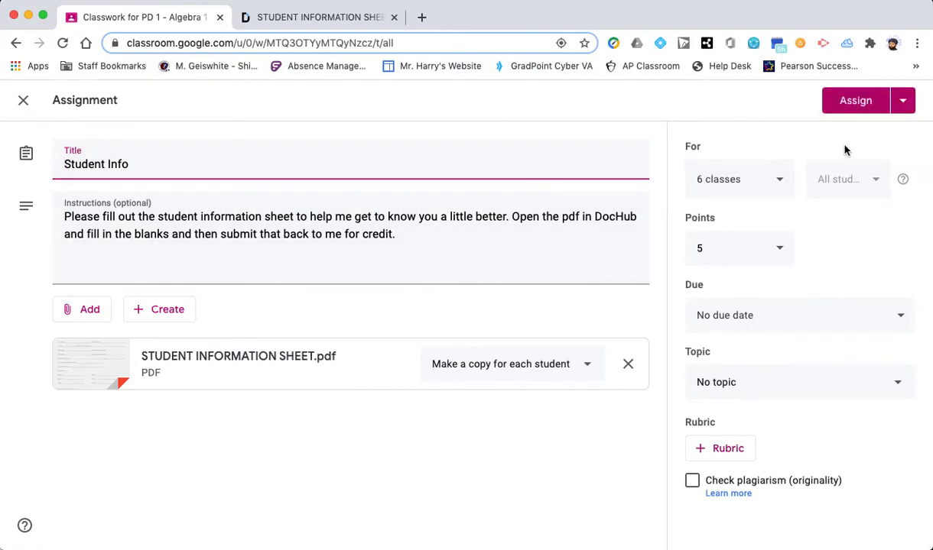
left_click(847, 100)
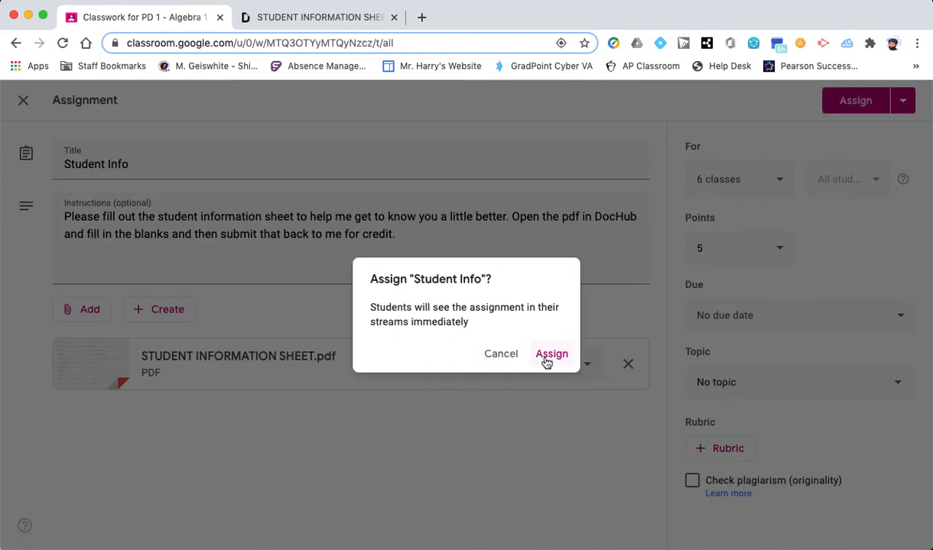
left_click(546, 360)
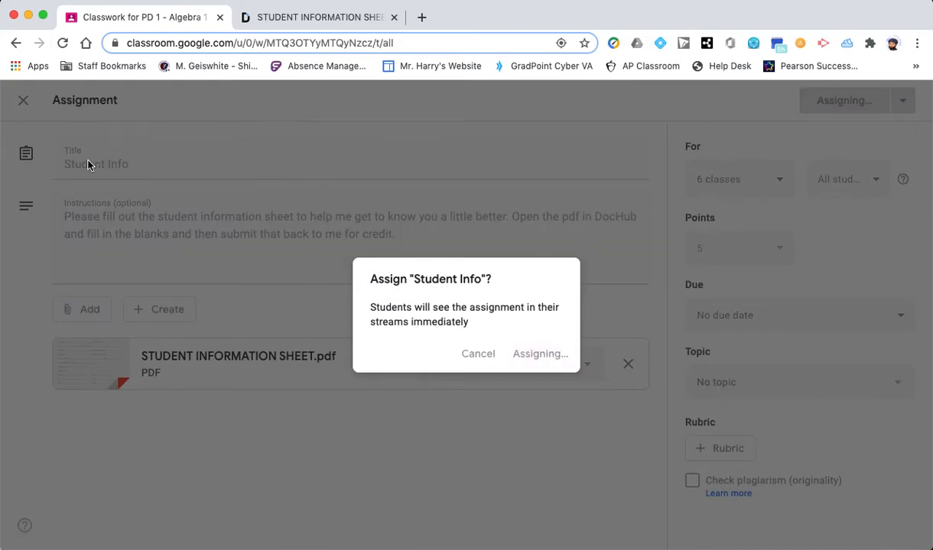
Step: Switch to the student information sheet in DocHub and review its blanks, from the name and guardian fields to the favorites and graduation question
left_click(286, 19)
scroll(385, 394, "down", 2)
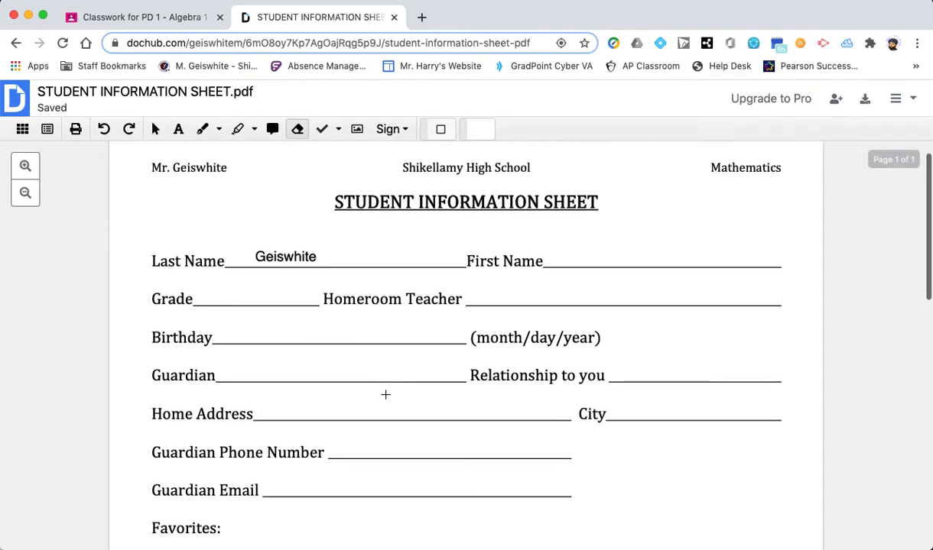
scroll(438, 294, "down", 2)
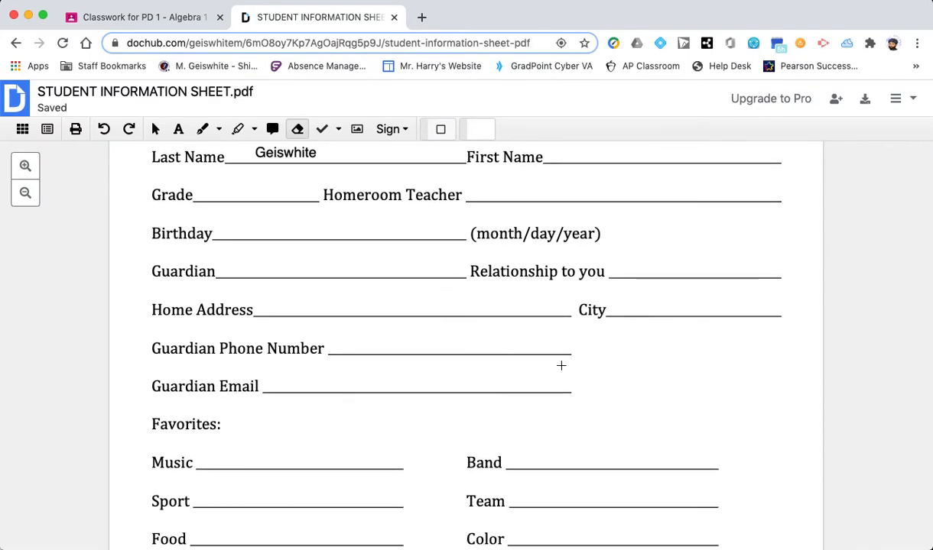
scroll(561, 365, "down", 14)
scroll(561, 365, "up", 12)
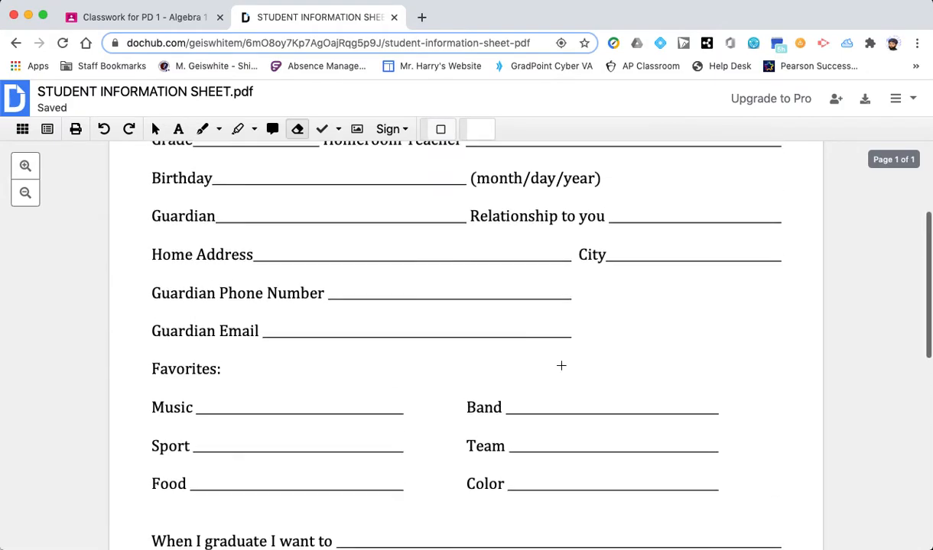
scroll(561, 366, "up", 6)
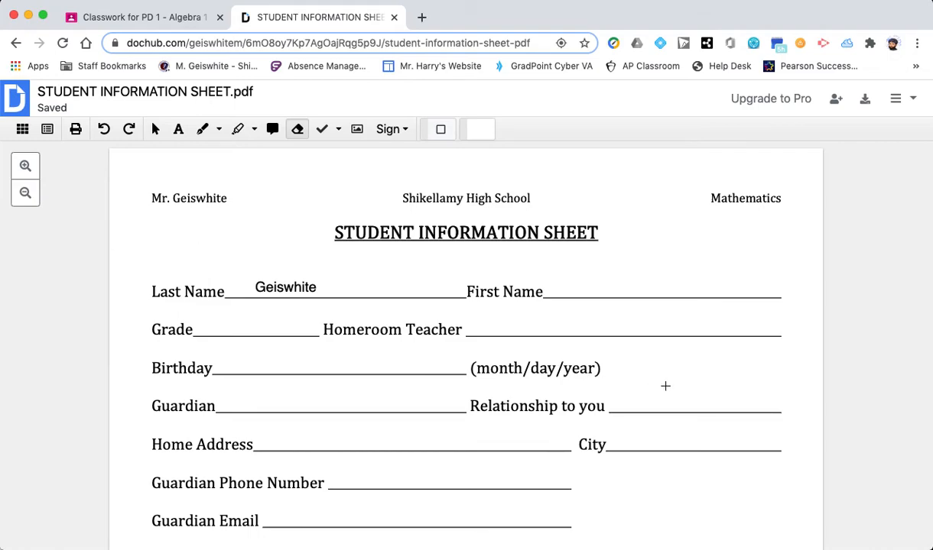
scroll(665, 386, "down", 2)
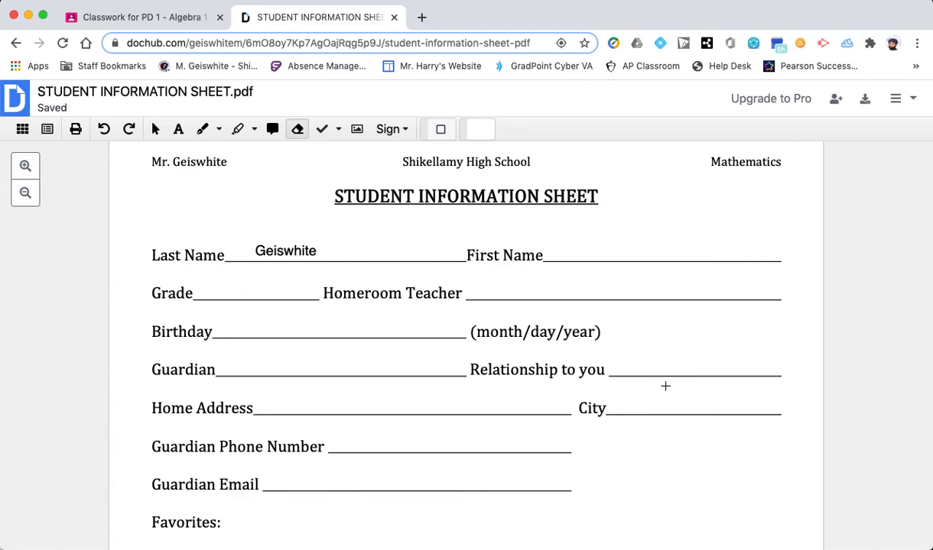
scroll(665, 386, "down", 2)
scroll(665, 386, "down", 1)
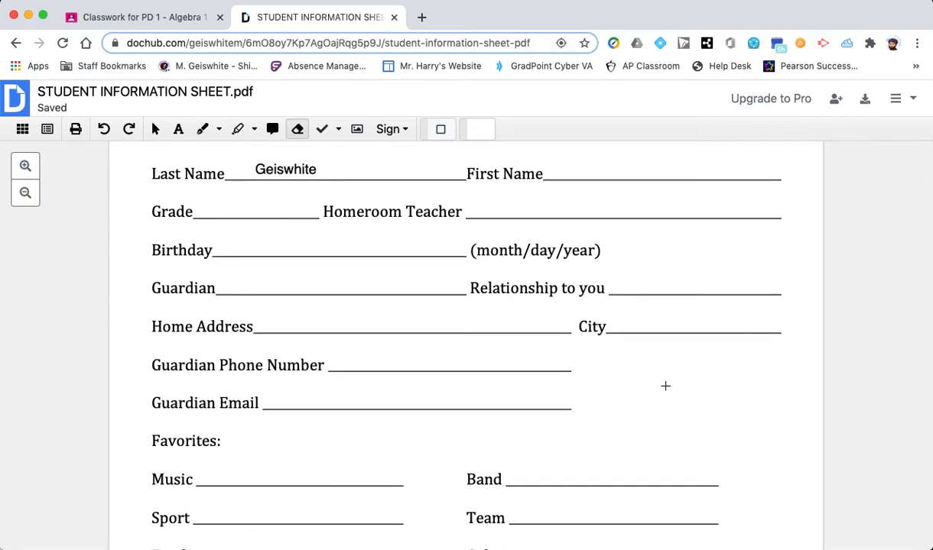
scroll(665, 386, "down", 4)
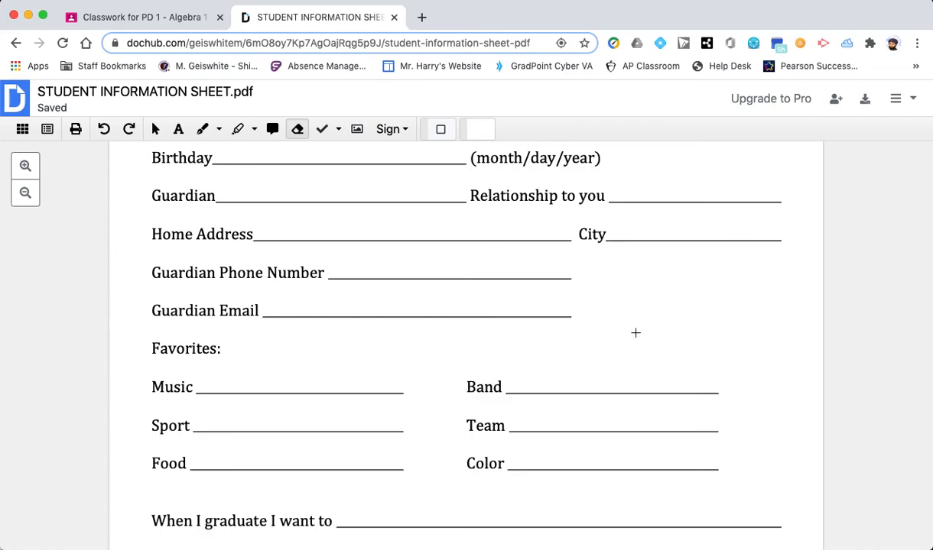
scroll(634, 332, "down", 3)
scroll(635, 332, "up", 4)
scroll(635, 332, "up", 8)
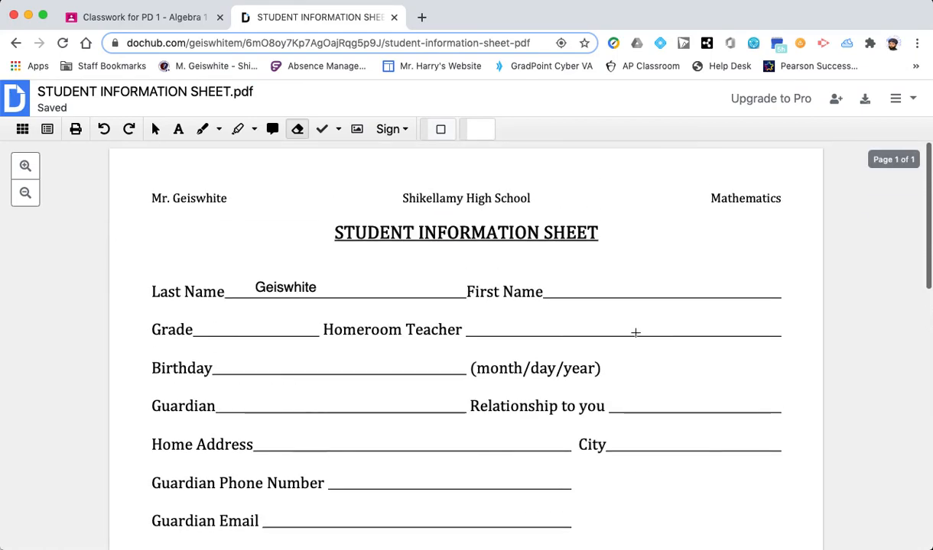